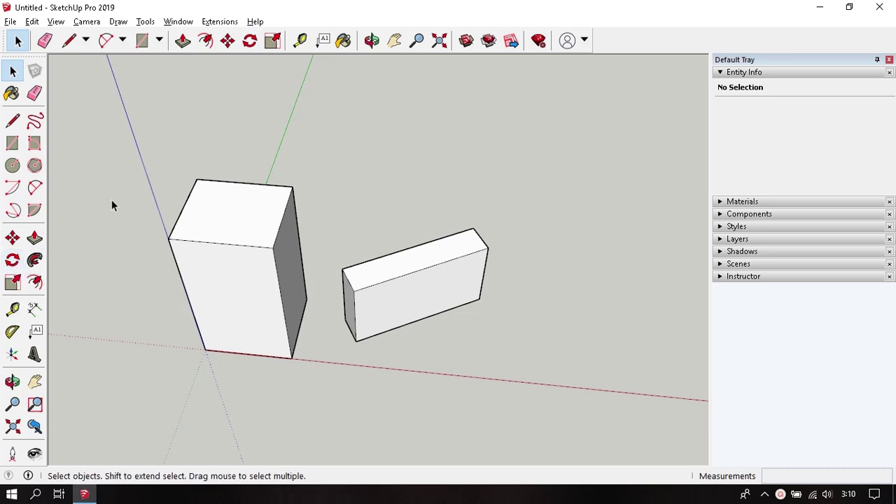
- Window-select the entire tall white box, including its edges
{"action": "key", "text": "q"}
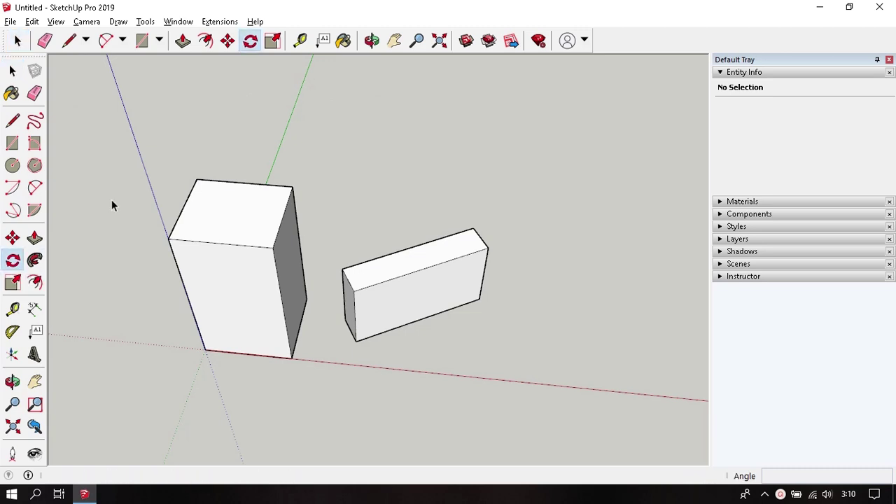
{"action": "key", "text": "space"}
{"action": "middle_click_drag", "start_coordinate": [111, 199], "coordinate": [187, 175]}
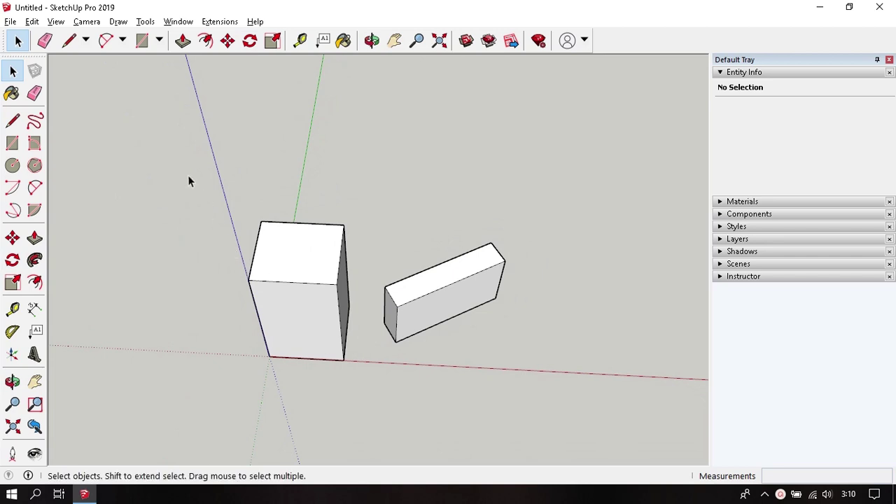
{"action": "left_click_drag", "start_coordinate": [146, 162], "coordinate": [355, 393]}
{"action": "mouse_move", "coordinate": [342, 375]}
{"action": "middle_mouse_down"}
{"action": "mouse_move", "coordinate": [196, 254]}
{"action": "mouse_move", "coordinate": [269, 278]}
{"action": "middle_mouse_up"}
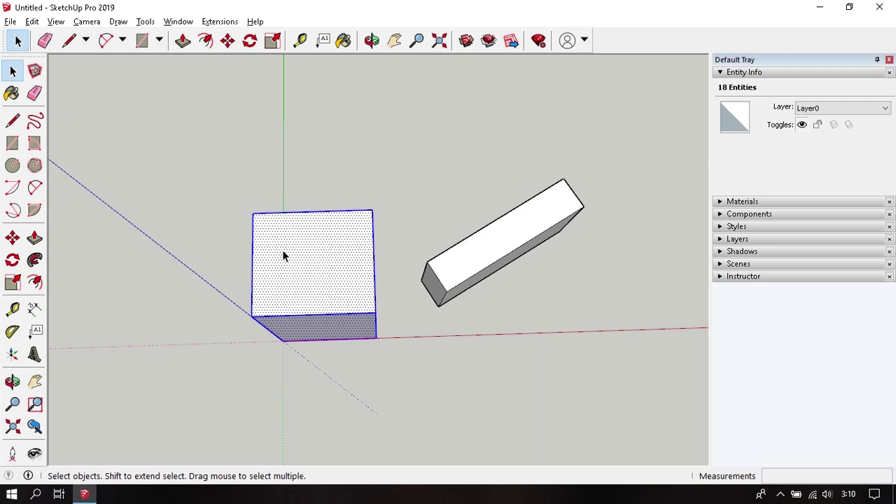
- With the box selected, take the Rotate tool and orbit to look down on the box
{"action": "key", "text": "q"}
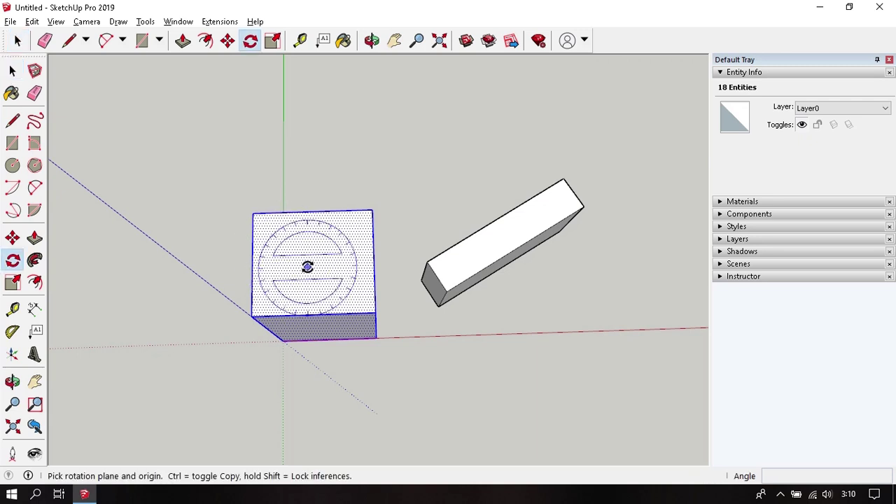
{"action": "scroll", "coordinate": [303, 267], "scroll_direction": "up", "scroll_amount": 2}
{"action": "mouse_move", "coordinate": [303, 266]}
{"action": "middle_mouse_down"}
{"action": "mouse_move", "coordinate": [386, 248]}
{"action": "mouse_move", "coordinate": [480, 202]}
{"action": "middle_mouse_up"}
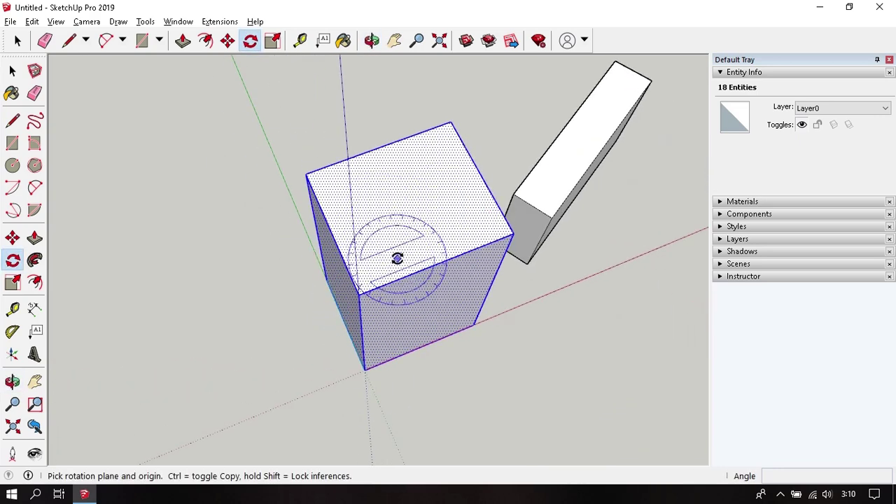
{"action": "mouse_move", "coordinate": [357, 296]}
{"action": "middle_mouse_down"}
{"action": "mouse_move", "coordinate": [376, 210]}
{"action": "mouse_move", "coordinate": [409, 174]}
{"action": "middle_mouse_up"}
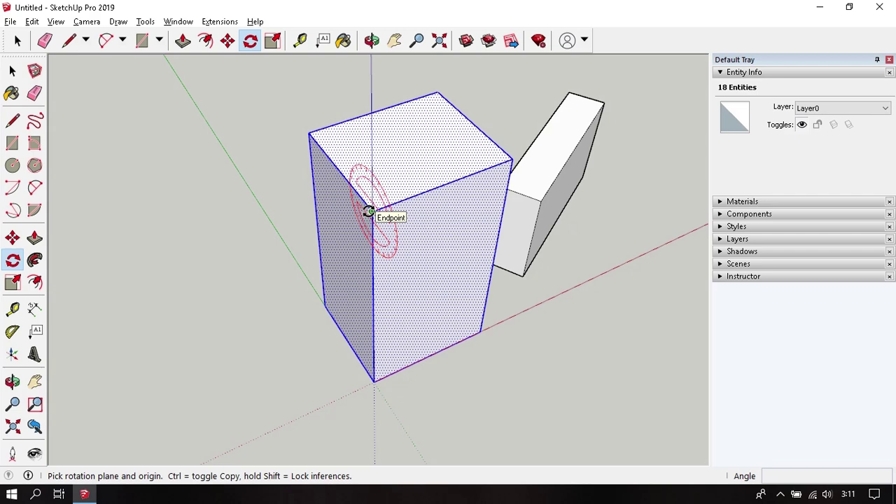
{"action": "middle_click_drag", "start_coordinate": [418, 248], "coordinate": [380, 204]}
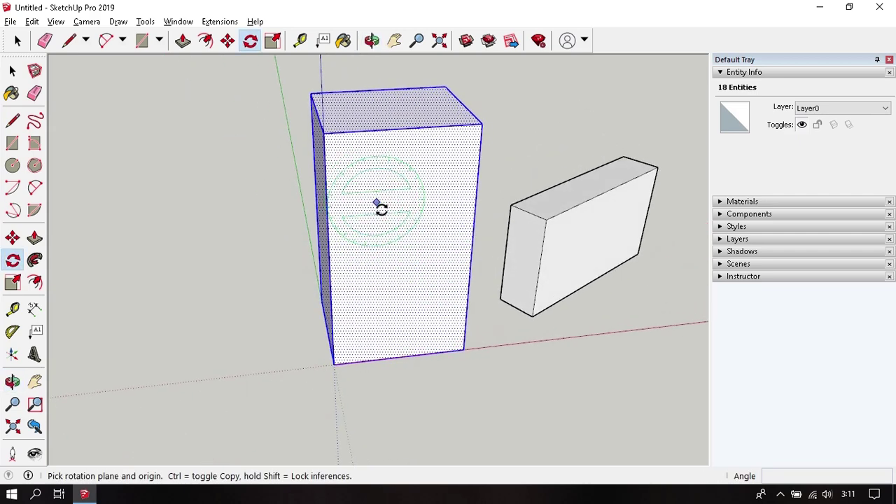
{"action": "left_click", "coordinate": [399, 240]}
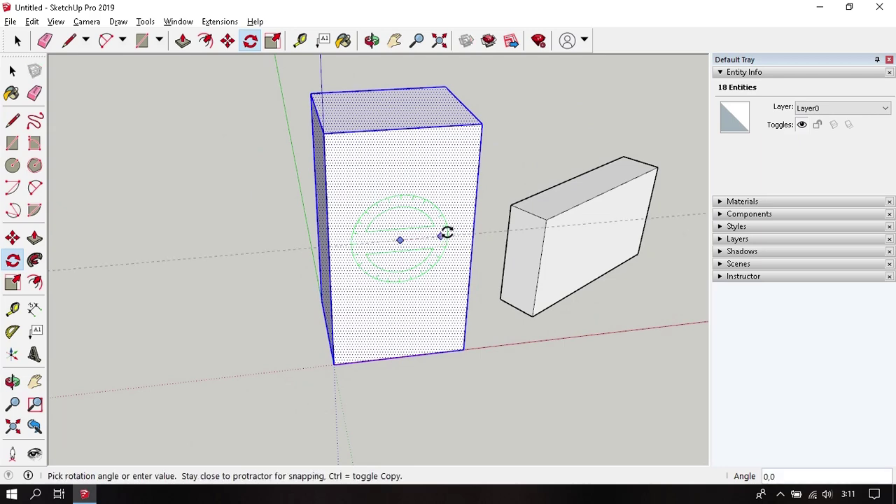
{"action": "left_click", "coordinate": [440, 236]}
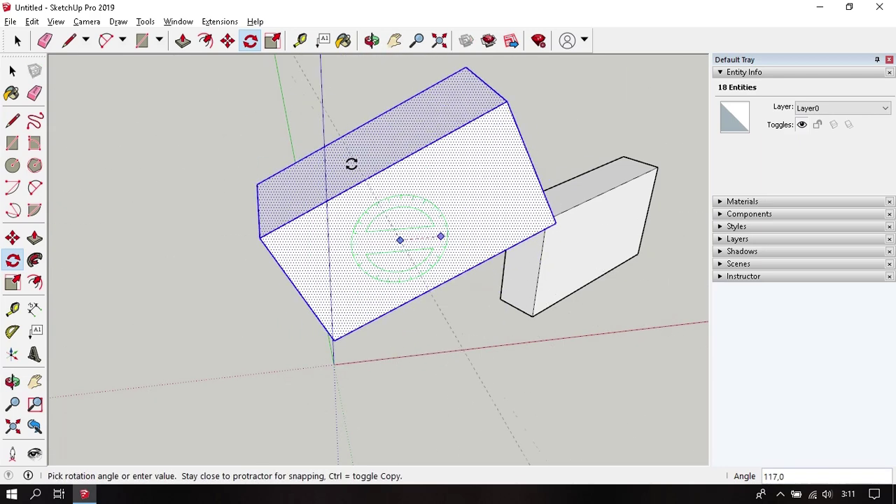
{"action": "type", "text": "90"}
{"action": "key", "text": "Return"}
{"action": "key", "text": "space"}
{"action": "middle_click_drag", "start_coordinate": [377, 144], "coordinate": [396, 222]}
{"action": "key", "text": "q"}
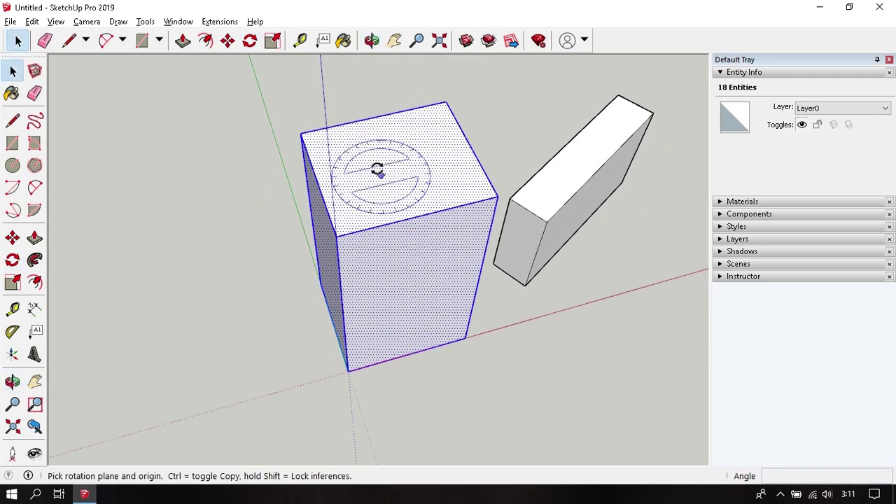
{"action": "left_click", "coordinate": [372, 167]}
{"action": "left_click", "coordinate": [408, 162]}
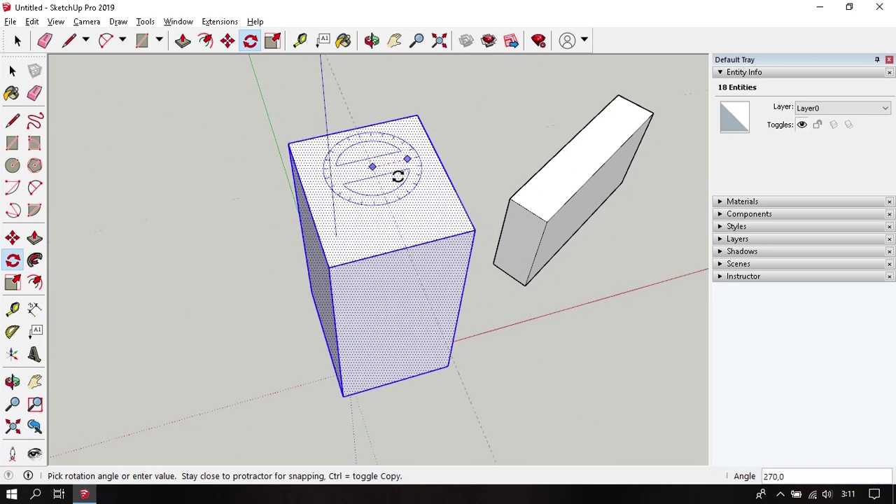
{"action": "key", "text": "space"}
{"action": "mouse_move", "coordinate": [328, 196]}
{"action": "middle_mouse_down"}
{"action": "mouse_move", "coordinate": [310, 213]}
{"action": "mouse_move", "coordinate": [342, 207]}
{"action": "middle_mouse_up"}
{"action": "key", "text": "q"}
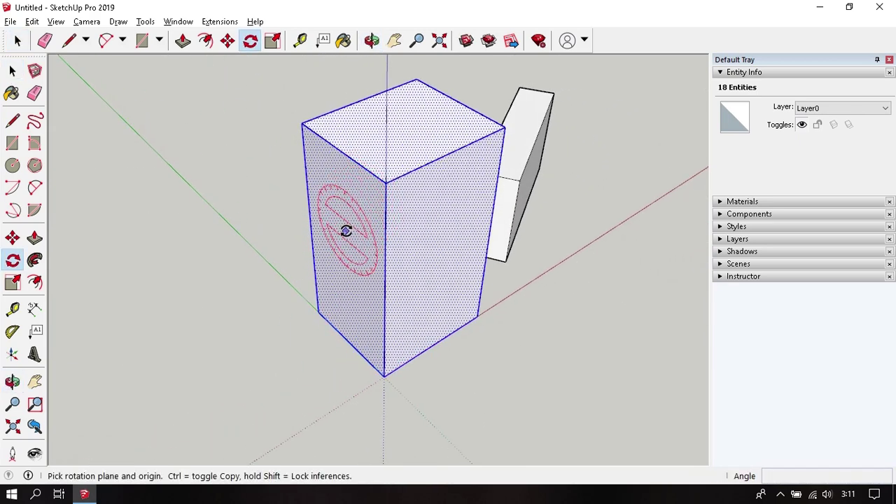
{"action": "left_click", "coordinate": [346, 230]}
{"action": "left_click", "coordinate": [358, 215]}
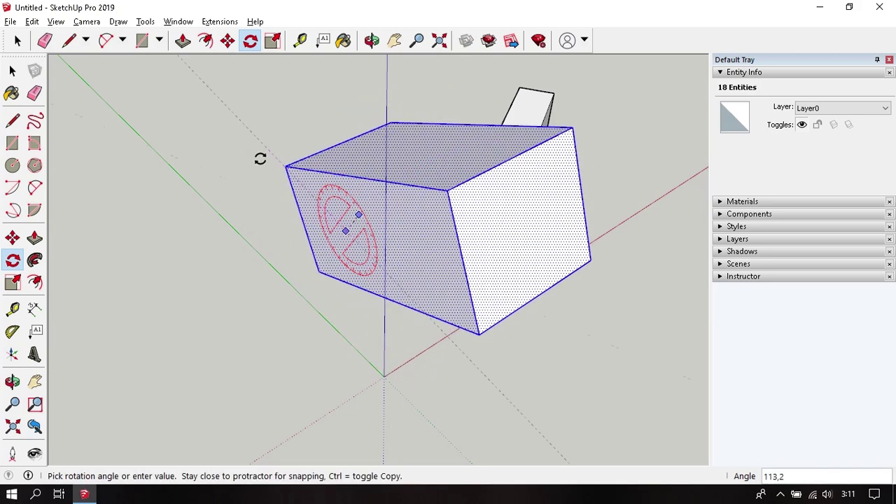
{"action": "key", "text": "space"}
{"action": "mouse_move", "coordinate": [354, 160]}
{"action": "middle_mouse_down"}
{"action": "mouse_move", "coordinate": [340, 207]}
{"action": "mouse_move", "coordinate": [424, 180]}
{"action": "middle_mouse_up"}
{"action": "key", "text": "q"}
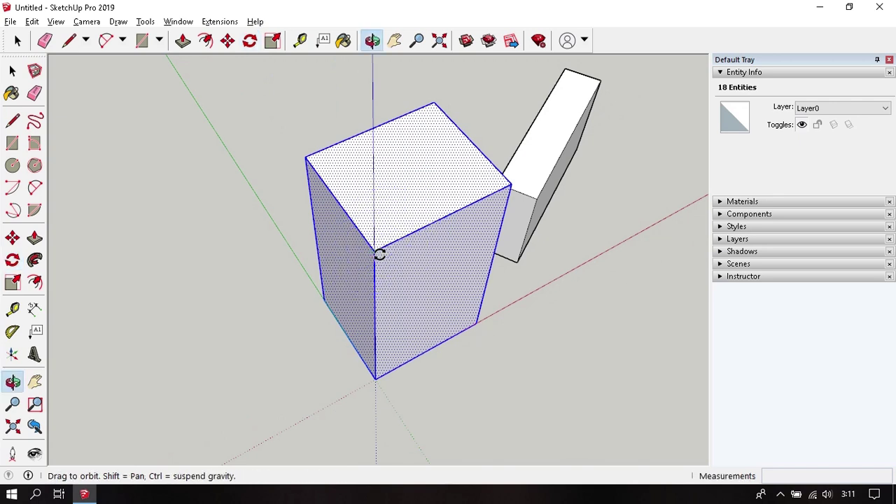
{"action": "middle_click_drag", "start_coordinate": [373, 252], "coordinate": [378, 180]}
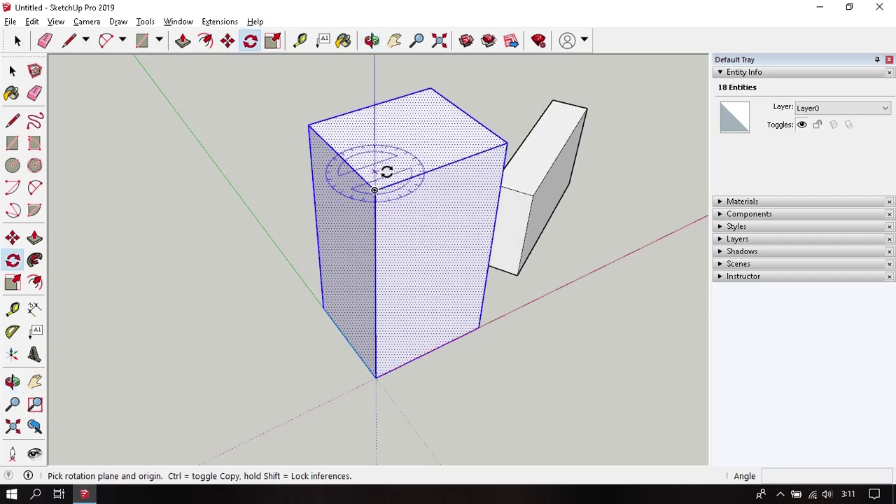
{"action": "middle_click_drag", "start_coordinate": [388, 171], "coordinate": [371, 266]}
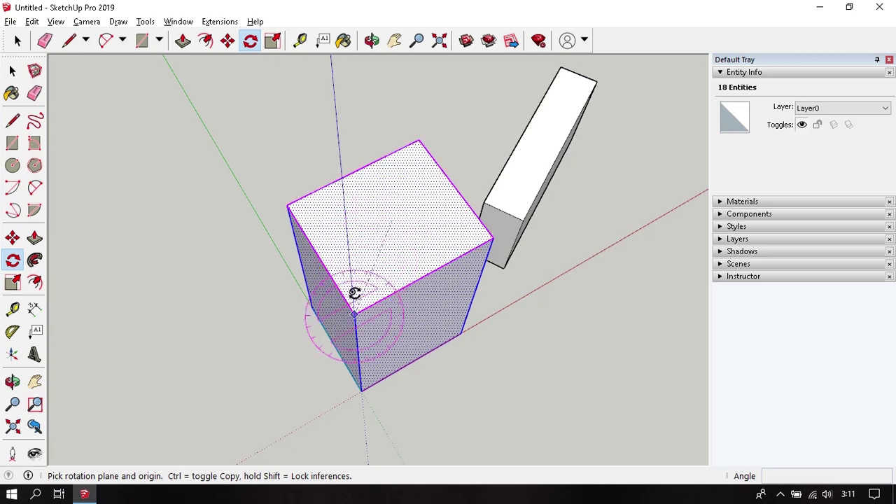
{"action": "middle_click_drag", "start_coordinate": [394, 179], "coordinate": [394, 140]}
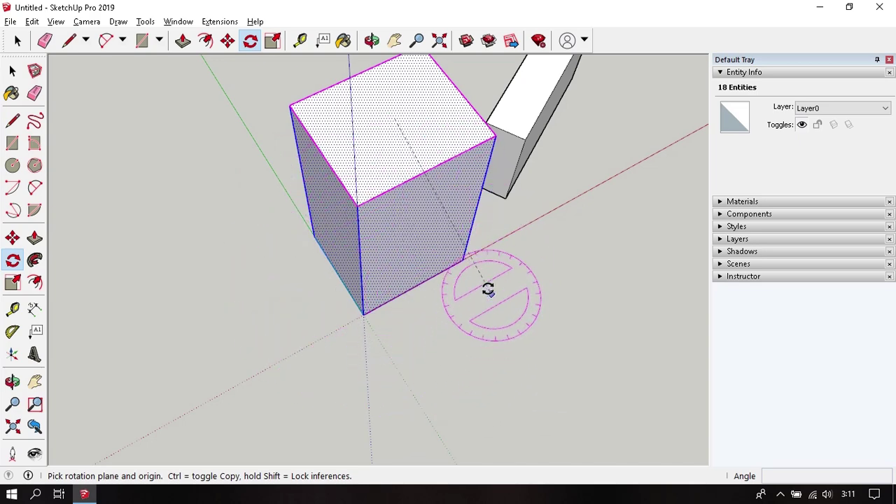
{"action": "mouse_move", "coordinate": [397, 141]}
{"action": "middle_mouse_down"}
{"action": "mouse_move", "coordinate": [380, 140]}
{"action": "mouse_move", "coordinate": [390, 194]}
{"action": "middle_mouse_up"}
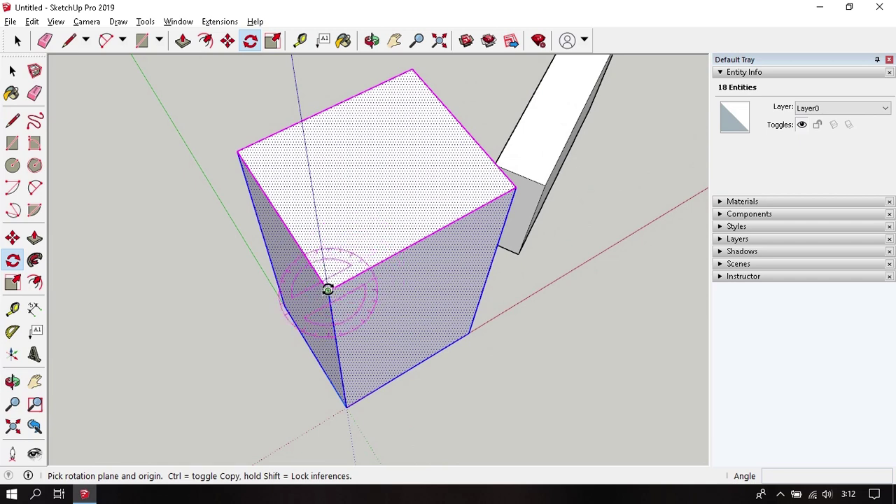
{"action": "left_click", "coordinate": [328, 290]}
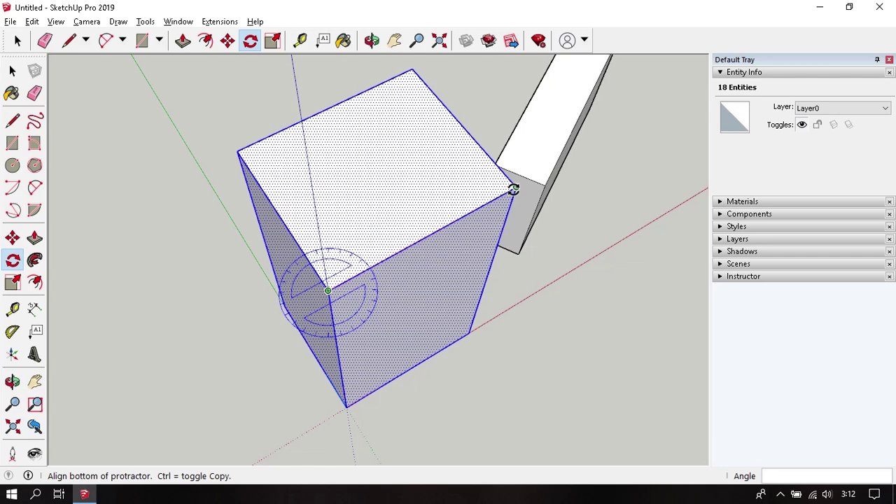
{"action": "left_click", "coordinate": [513, 188]}
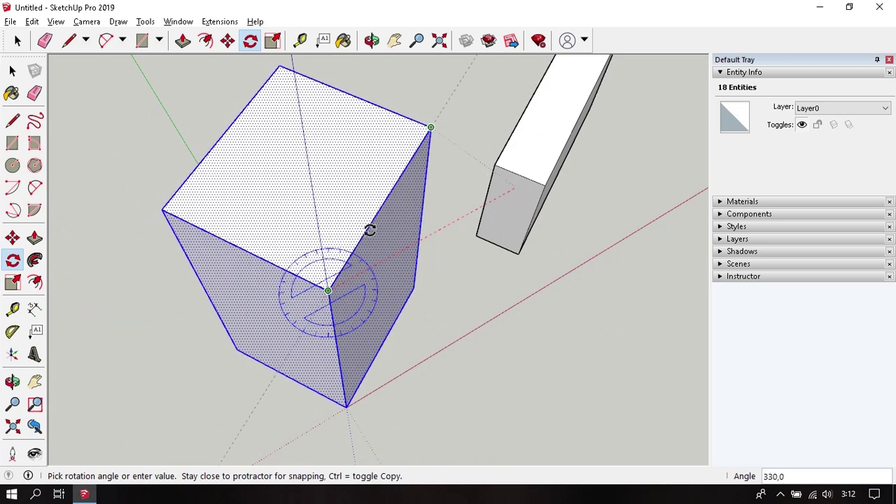
{"action": "key", "text": "space"}
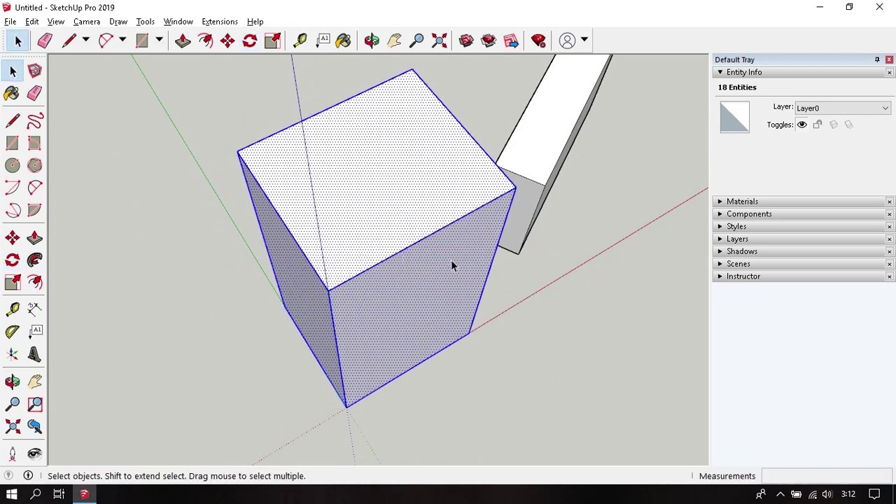
{"action": "middle_click_drag", "start_coordinate": [402, 233], "coordinate": [376, 247]}
{"action": "key", "text": "q"}
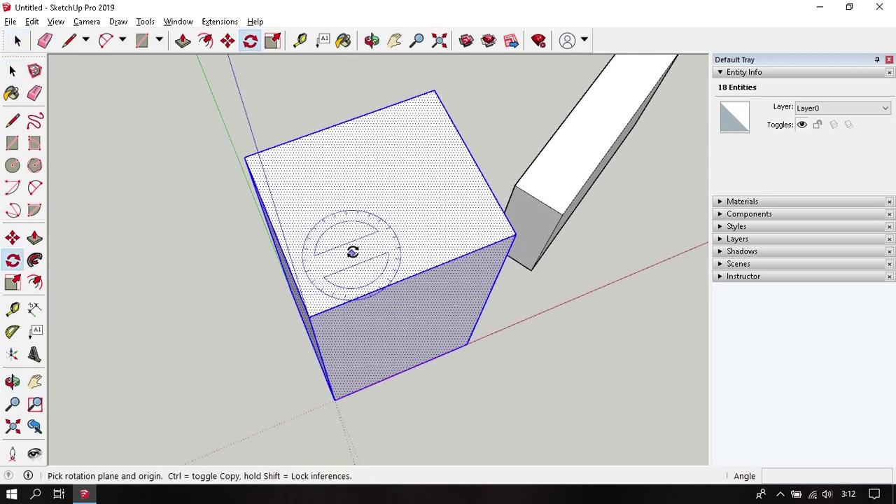
{"action": "left_click", "coordinate": [308, 317]}
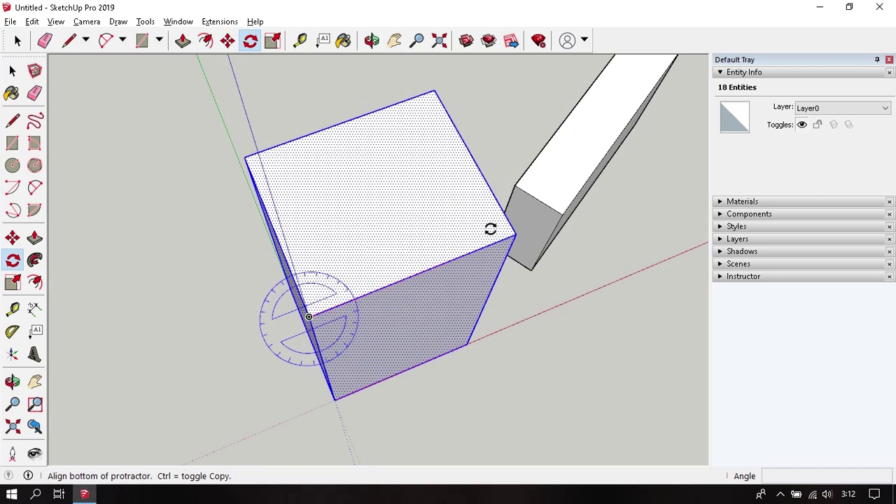
{"action": "left_click", "coordinate": [512, 234]}
{"action": "type", "text": "50"}
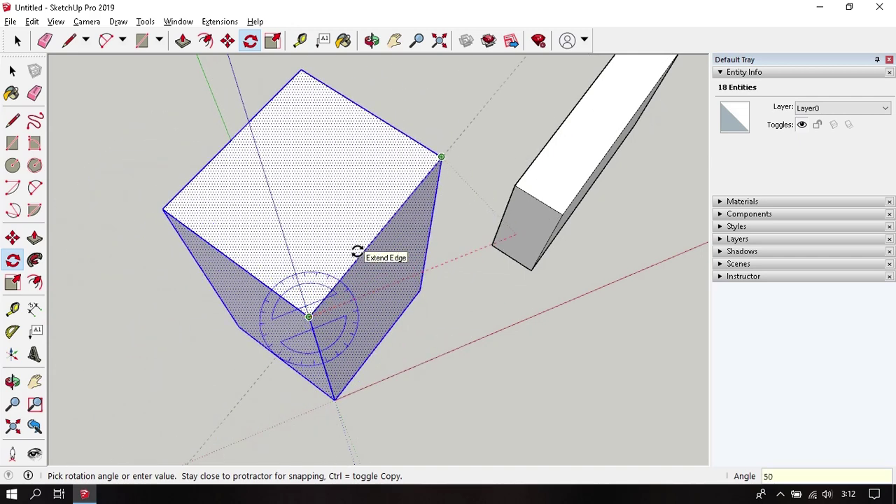
{"action": "key", "text": "Return"}
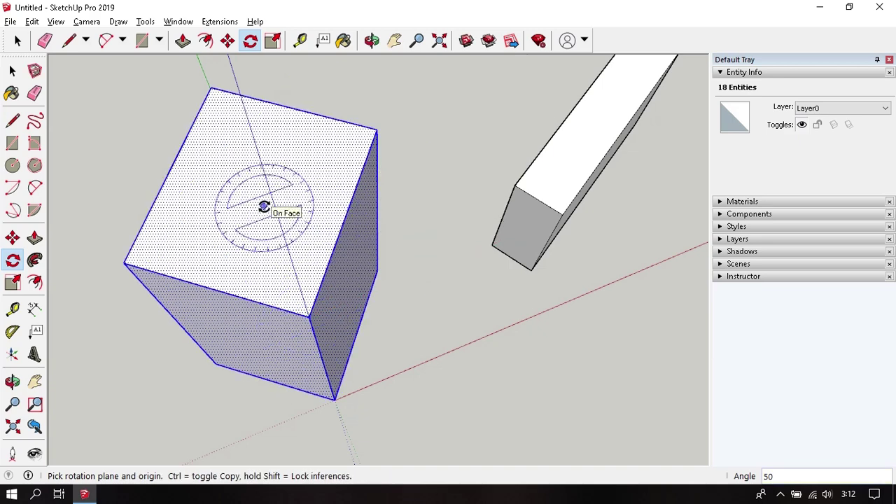
{"action": "middle_click_drag", "start_coordinate": [264, 206], "coordinate": [260, 200]}
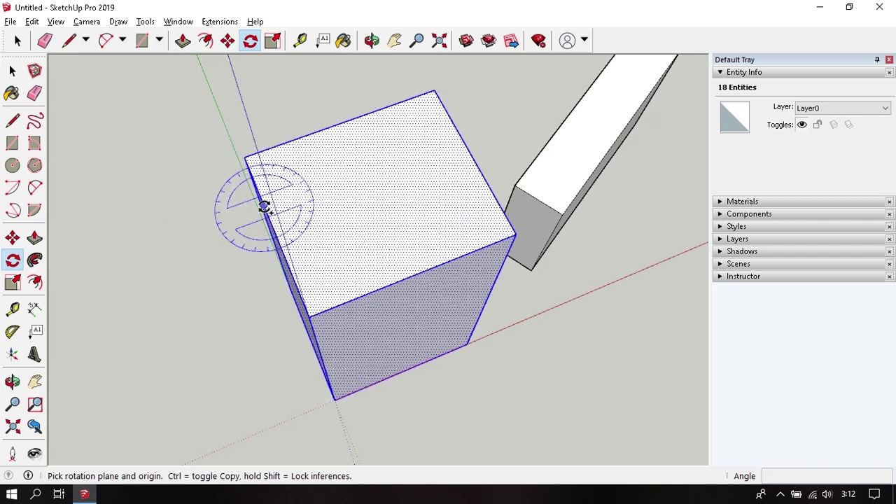
{"action": "key", "text": "o"}
{"action": "mouse_move", "coordinate": [401, 202]}
{"action": "left_mouse_down"}
{"action": "mouse_move", "coordinate": [280, 252]}
{"action": "mouse_move", "coordinate": [278, 272]}
{"action": "left_mouse_up"}
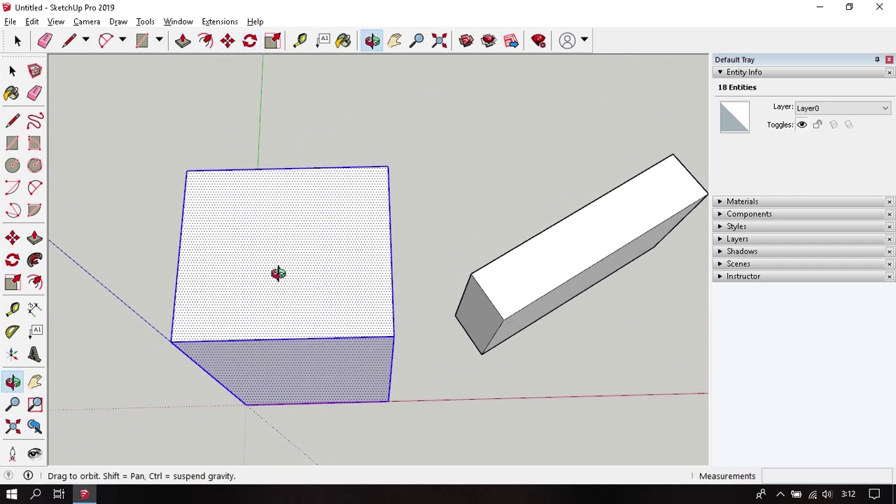
- Rotate the box about 26° around its front-left corner, referenced to the edge's right end
{"action": "key", "text": "q"}
{"action": "scroll", "coordinate": [312, 243], "scroll_direction": "down", "scroll_amount": 2}
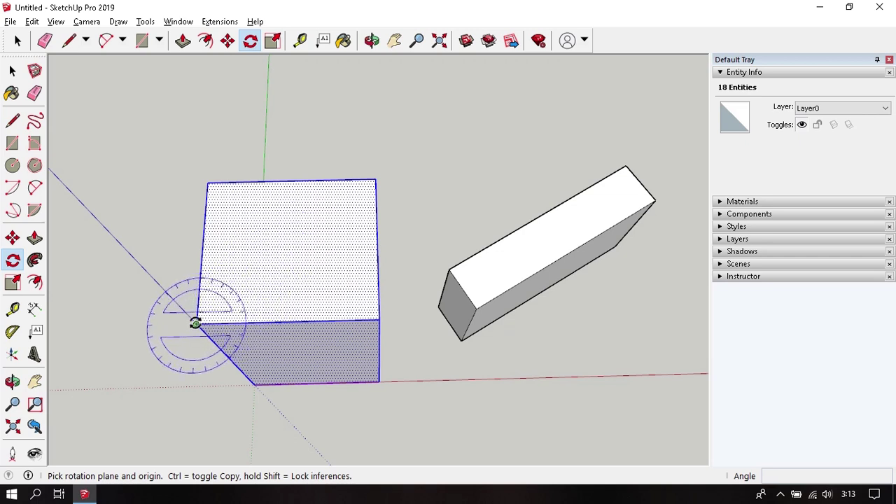
{"action": "left_click", "coordinate": [195, 323]}
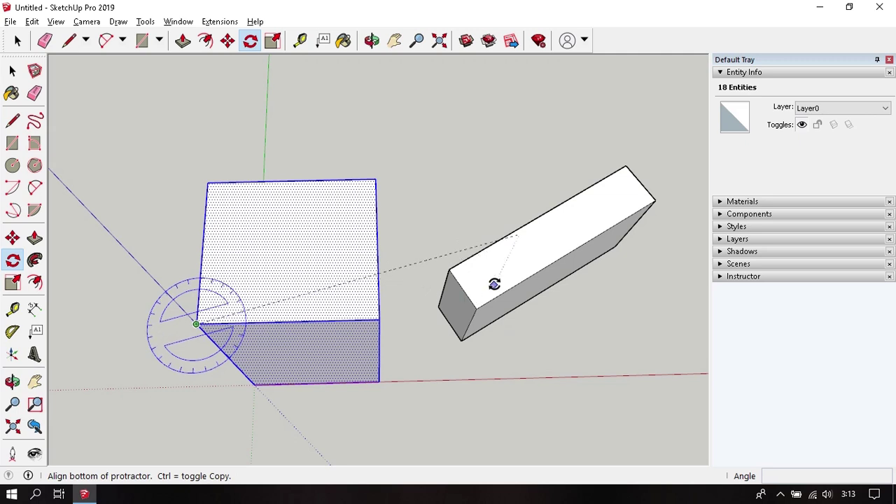
{"action": "left_click", "coordinate": [380, 321]}
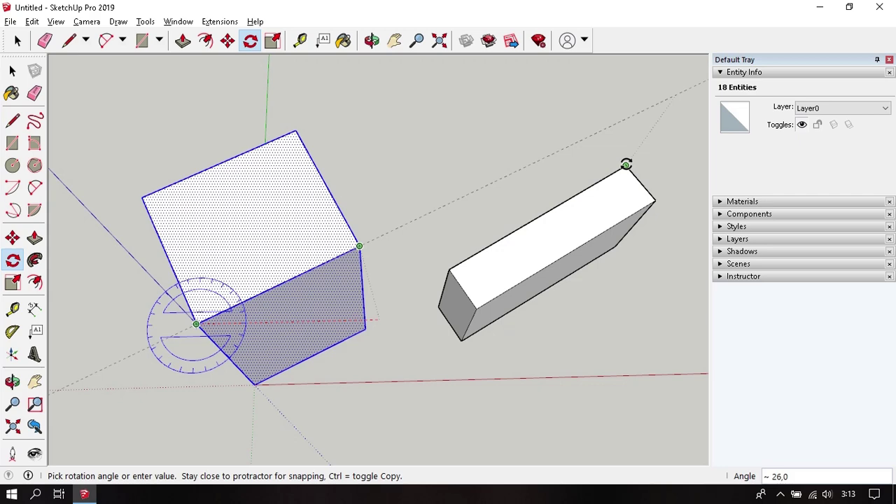
{"action": "key", "text": "space"}
- Orbit out so both blocks are in view, then clear the selection on the tilted box
{"action": "key", "text": "o"}
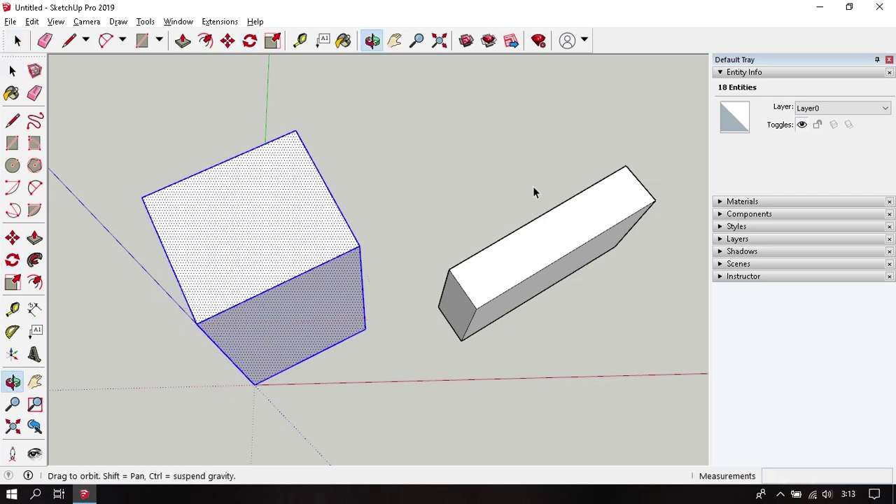
{"action": "left_click_drag", "start_coordinate": [532, 187], "coordinate": [558, 178]}
{"action": "mouse_move", "coordinate": [557, 177]}
{"action": "middle_mouse_down"}
{"action": "mouse_move", "coordinate": [584, 250]}
{"action": "mouse_move", "coordinate": [534, 219]}
{"action": "mouse_move", "coordinate": [454, 352]}
{"action": "mouse_move", "coordinate": [473, 322]}
{"action": "mouse_move", "coordinate": [418, 282]}
{"action": "middle_mouse_up"}
{"action": "left_click", "coordinate": [403, 246]}
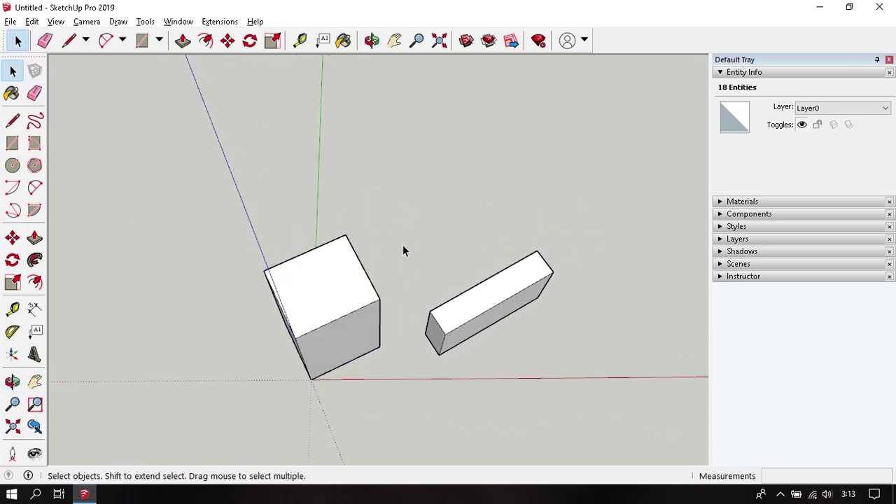